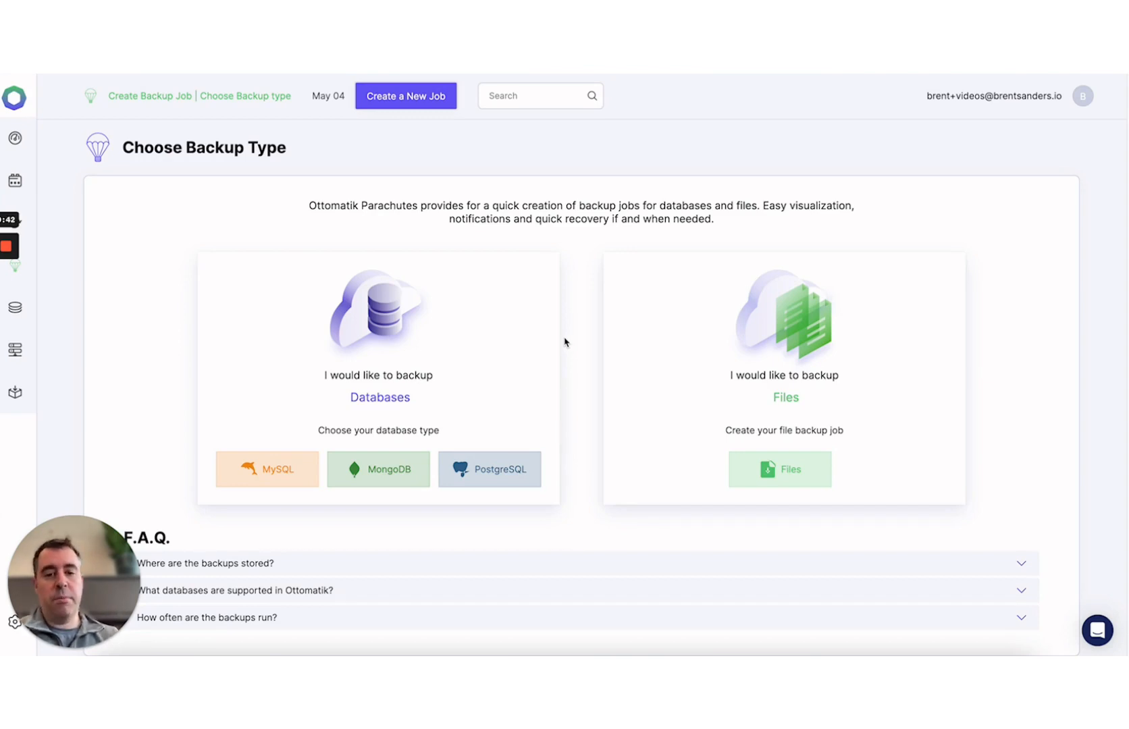
- Choose PostgreSQL with Ottomatik Serverless servers and Ottomatik-hosted storage
{"action": "left_click", "coordinate": [519, 476]}
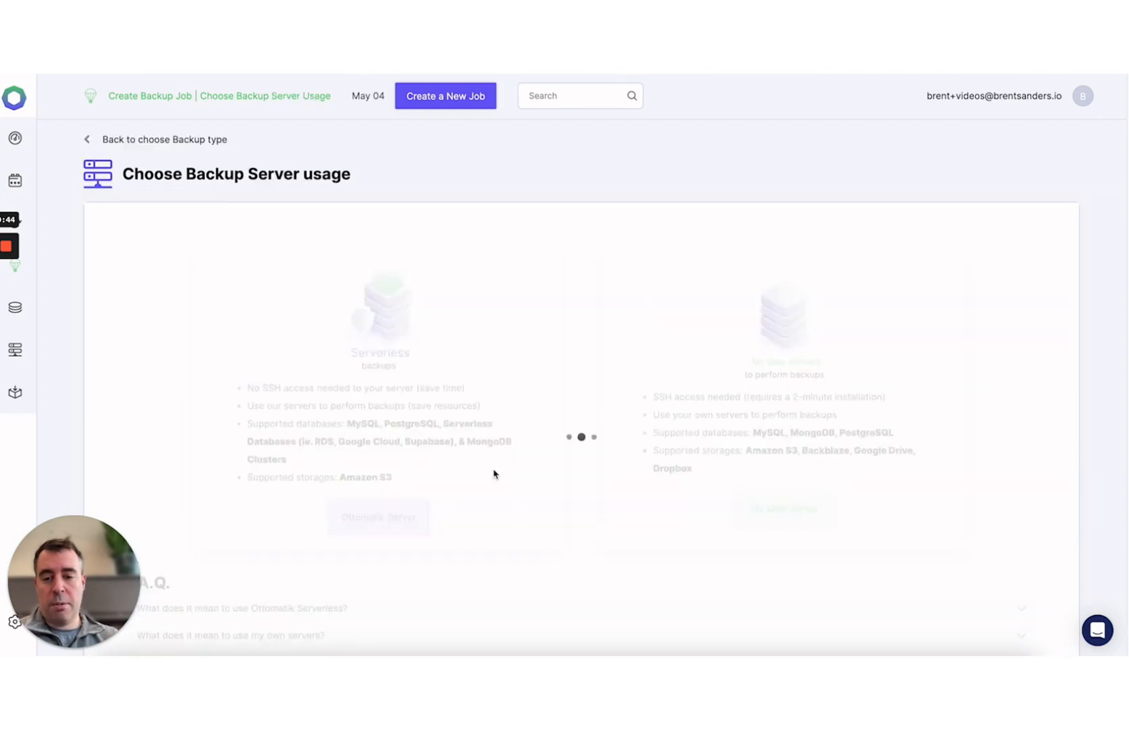
{"action": "left_click", "coordinate": [377, 522]}
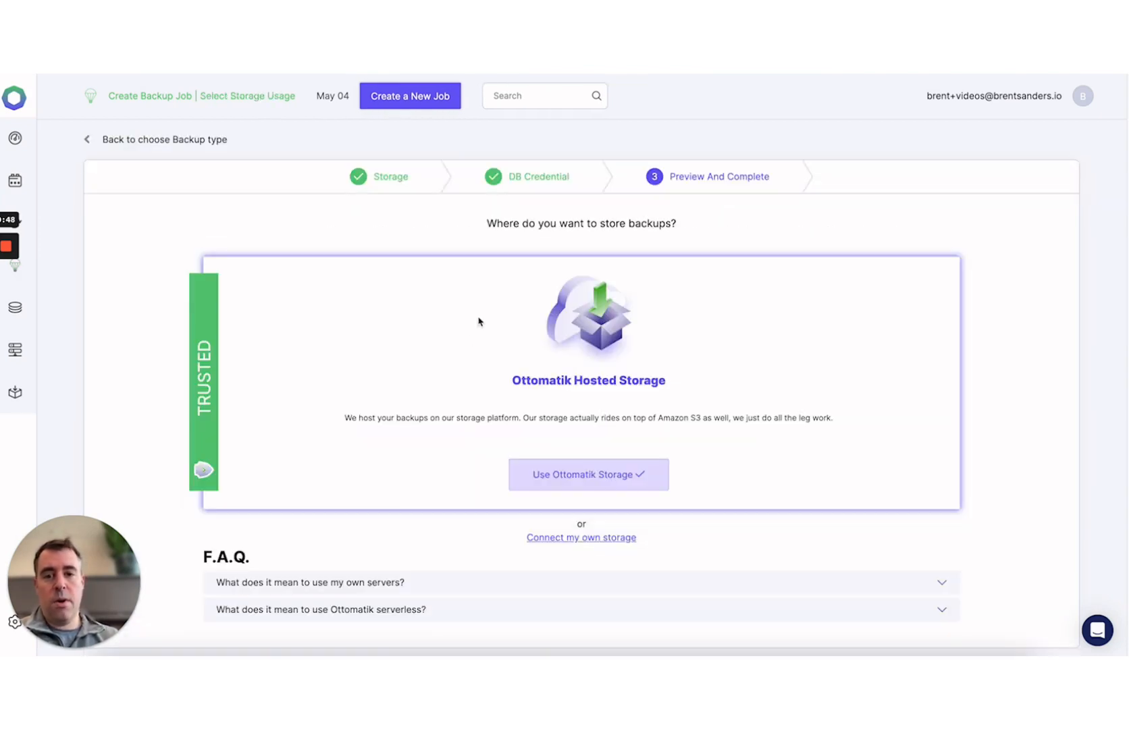
{"action": "left_click", "coordinate": [600, 477]}
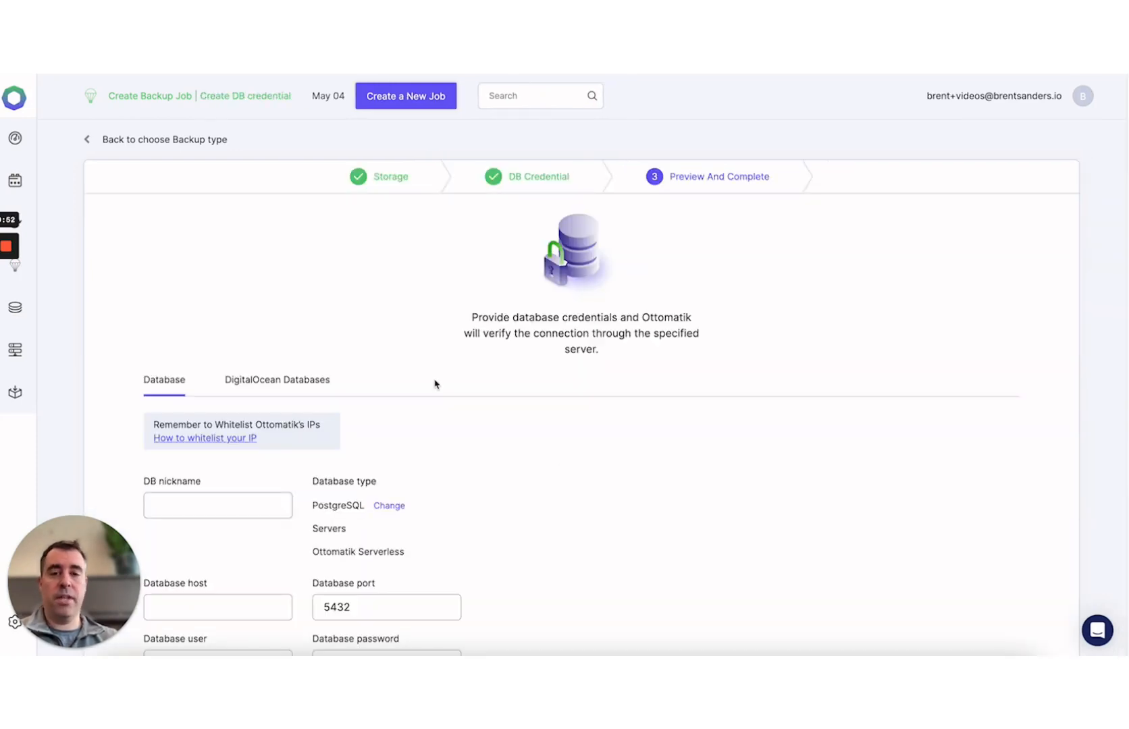
- Give the credential the nickname 'Azure Flexible' and paste in the Azure database host address
{"action": "scroll", "coordinate": [435, 384], "scroll_direction": "down", "scroll_amount": 3}
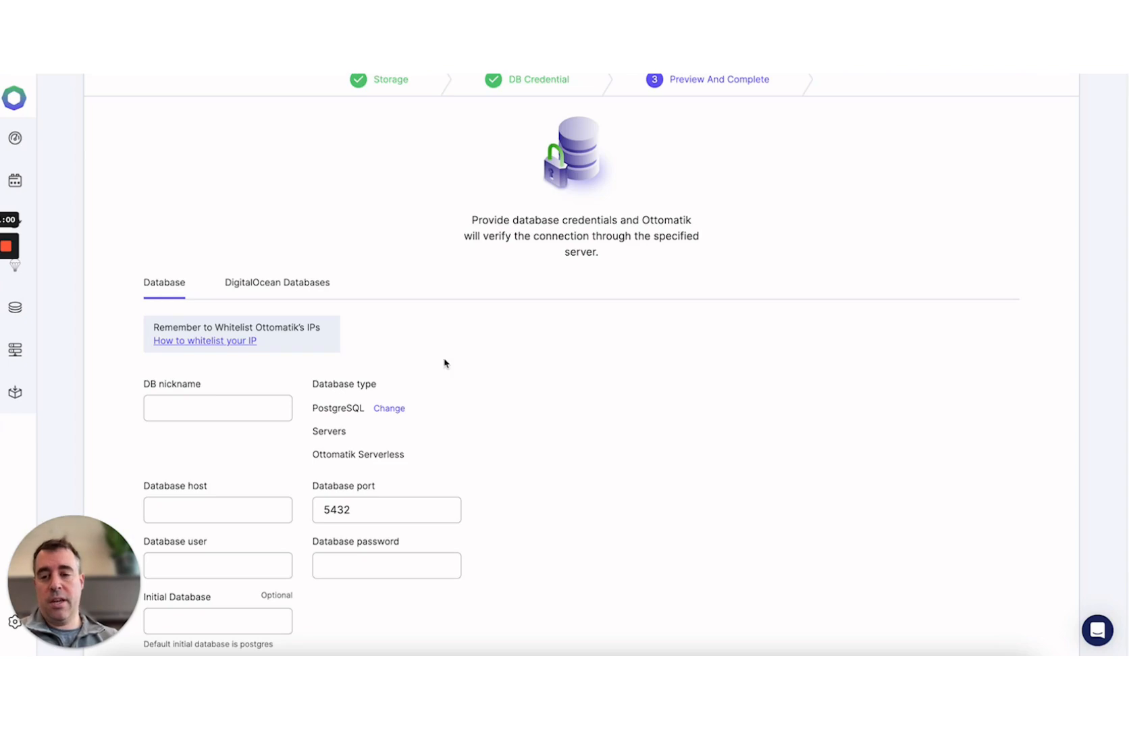
{"action": "scroll", "coordinate": [594, 421], "scroll_direction": "down", "scroll_amount": 3}
{"action": "scroll", "coordinate": [592, 424], "scroll_direction": "up", "scroll_amount": 2}
{"action": "scroll", "coordinate": [593, 424], "scroll_direction": "up", "scroll_amount": 1}
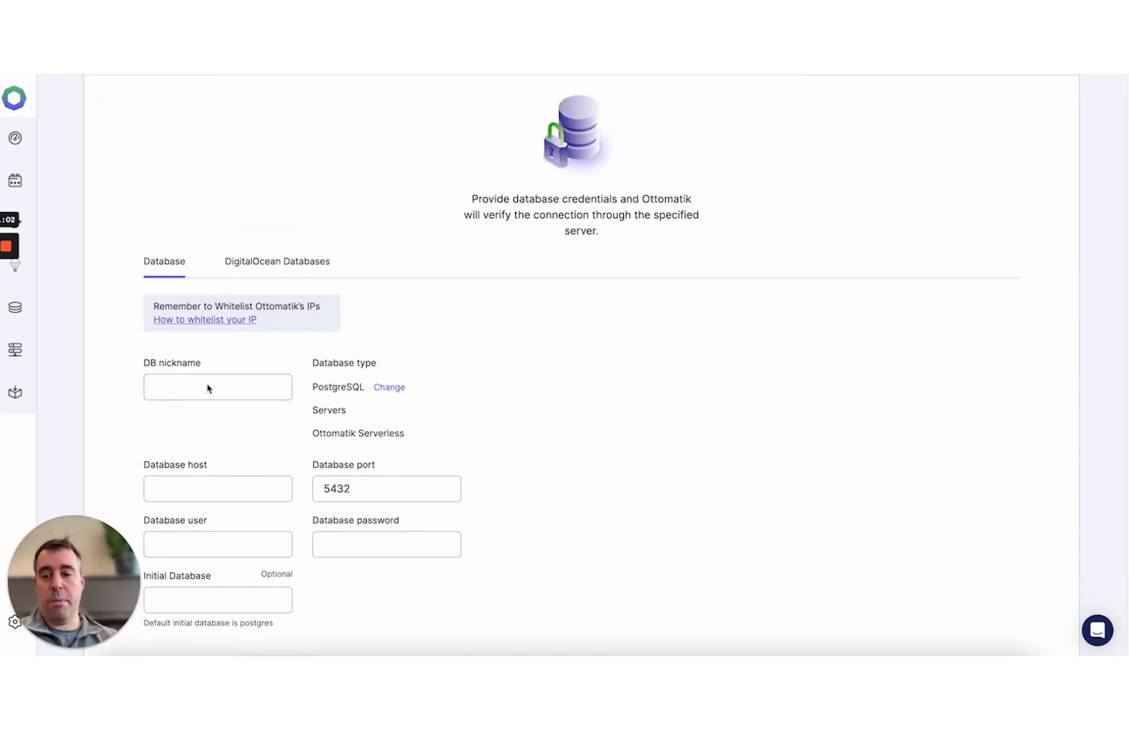
{"action": "left_click", "coordinate": [178, 383]}
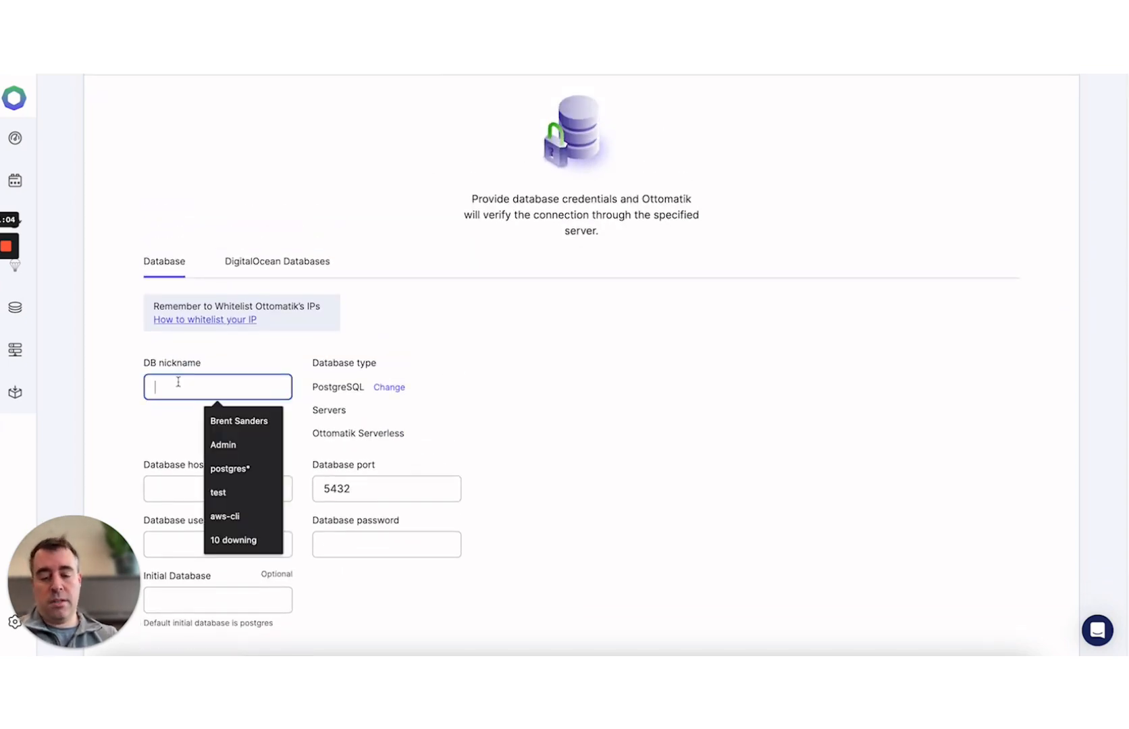
{"action": "type", "text": "Azure Flexible"}
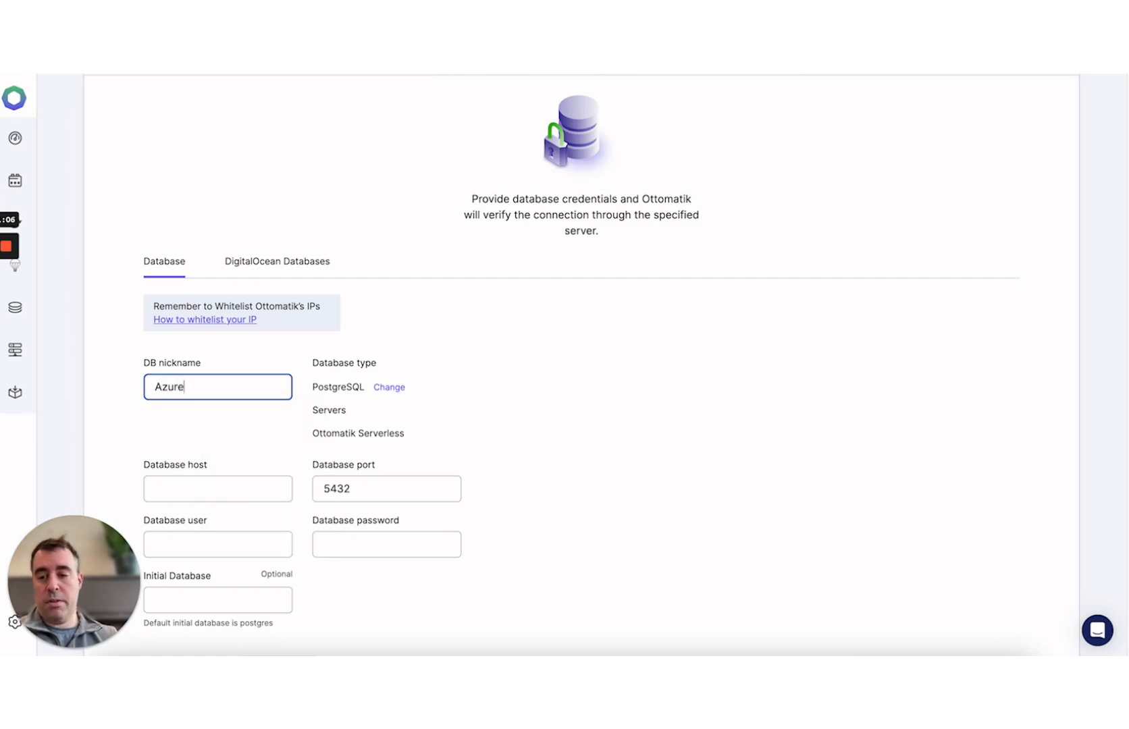
{"action": "left_click", "coordinate": [182, 484]}
{"action": "key", "text": "ctrl+v"}
- Enter user 'ottomatik' and the database password, then check and save the credentials
{"action": "scroll", "coordinate": [203, 472], "scroll_direction": "down", "scroll_amount": 2}
{"action": "left_click", "coordinate": [212, 452]}
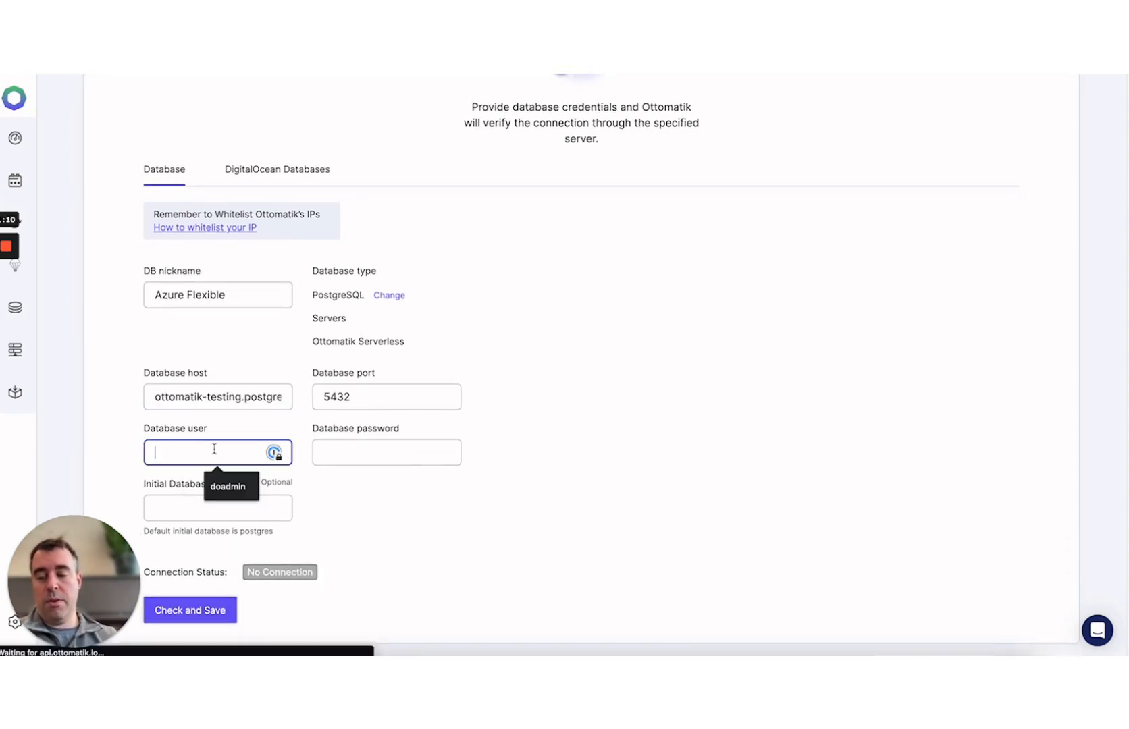
{"action": "type", "text": "ottomatik"}
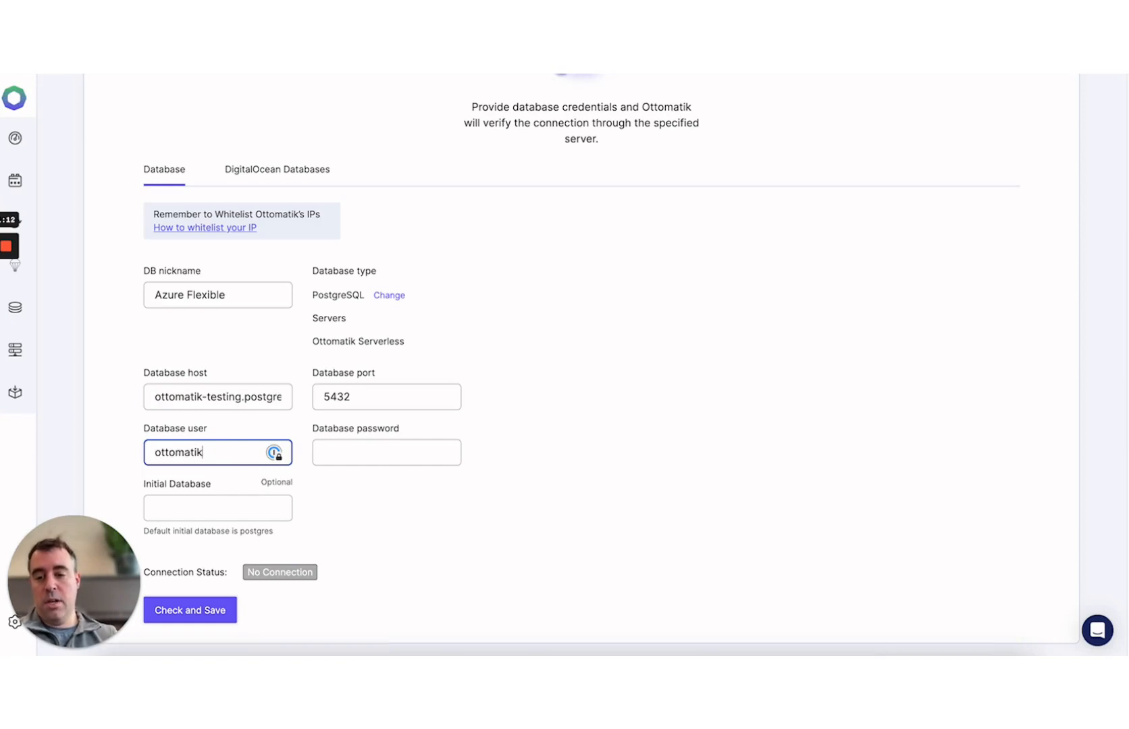
{"action": "key", "text": "Tab"}
{"action": "type", "text": "•••••••••••"}
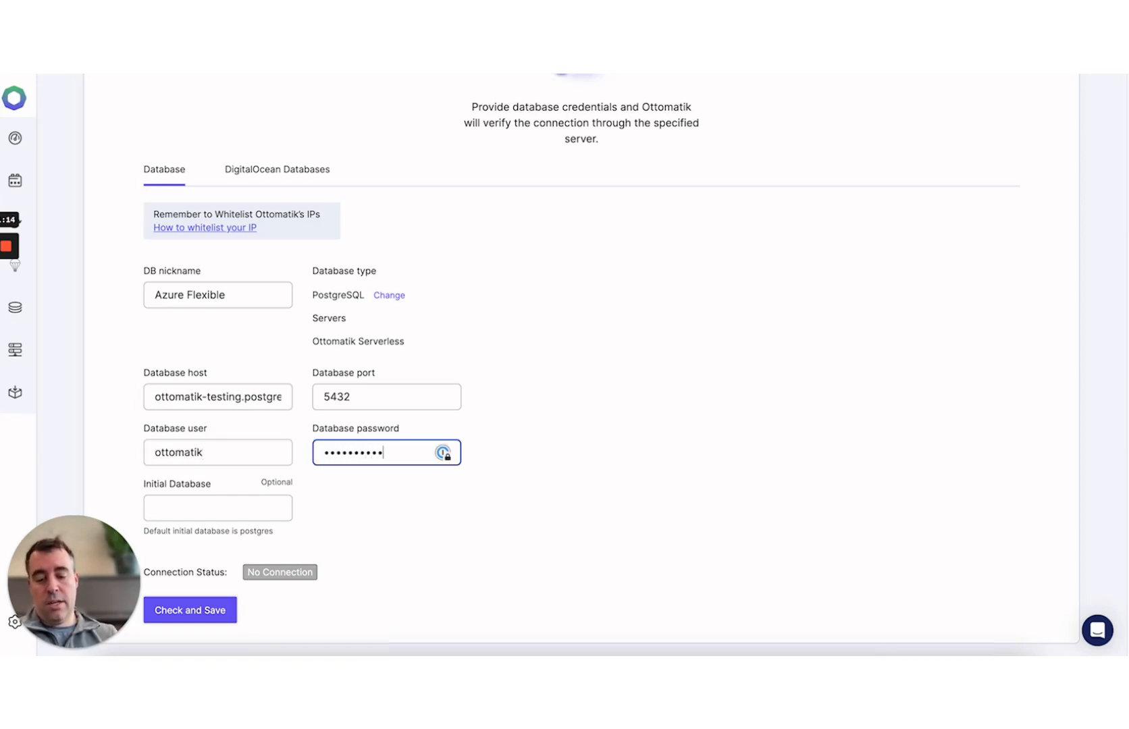
{"action": "key", "text": "Return"}
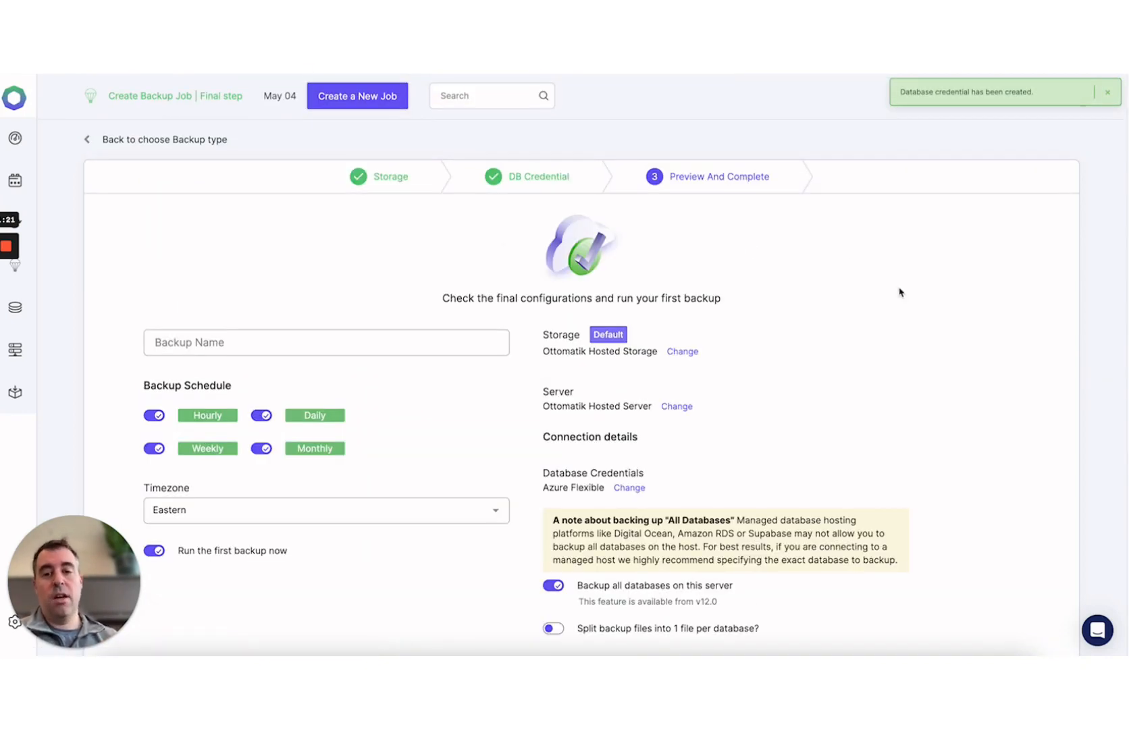
- Scroll down the Preview And Complete page to review the storage, server and backup schedules
{"action": "scroll", "coordinate": [899, 292], "scroll_direction": "down", "scroll_amount": 1}
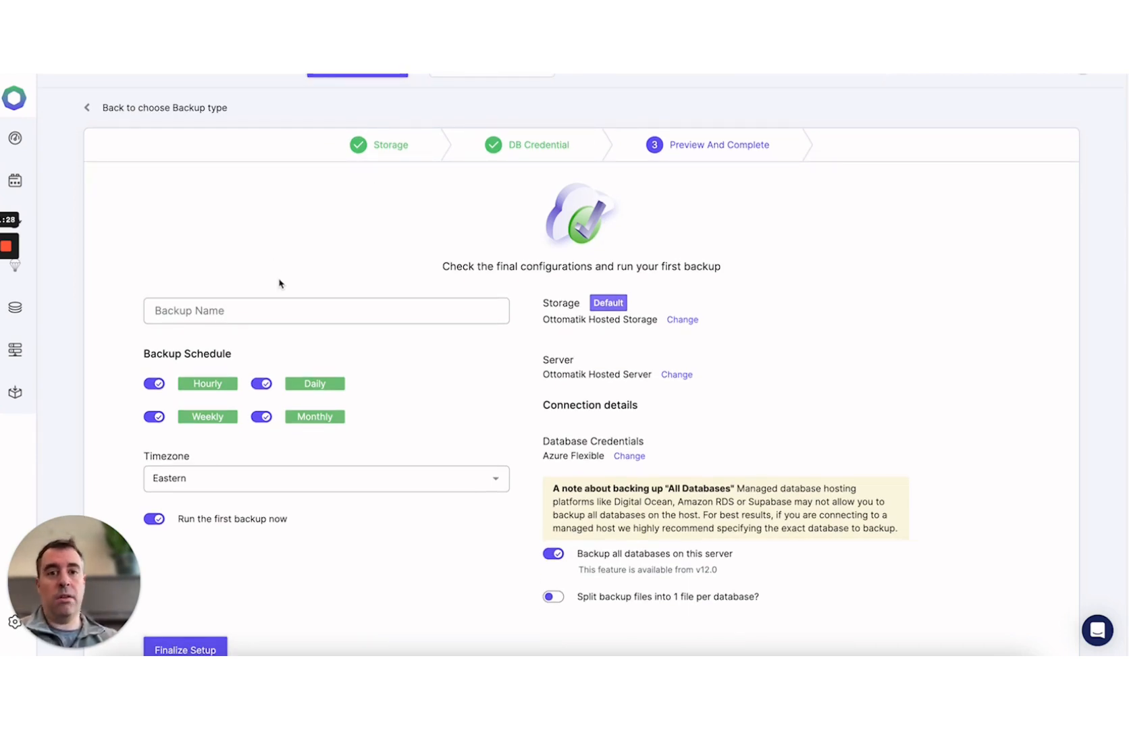
- Enter 'Azure Backup Jobs' as the backup name
{"action": "left_click", "coordinate": [239, 302]}
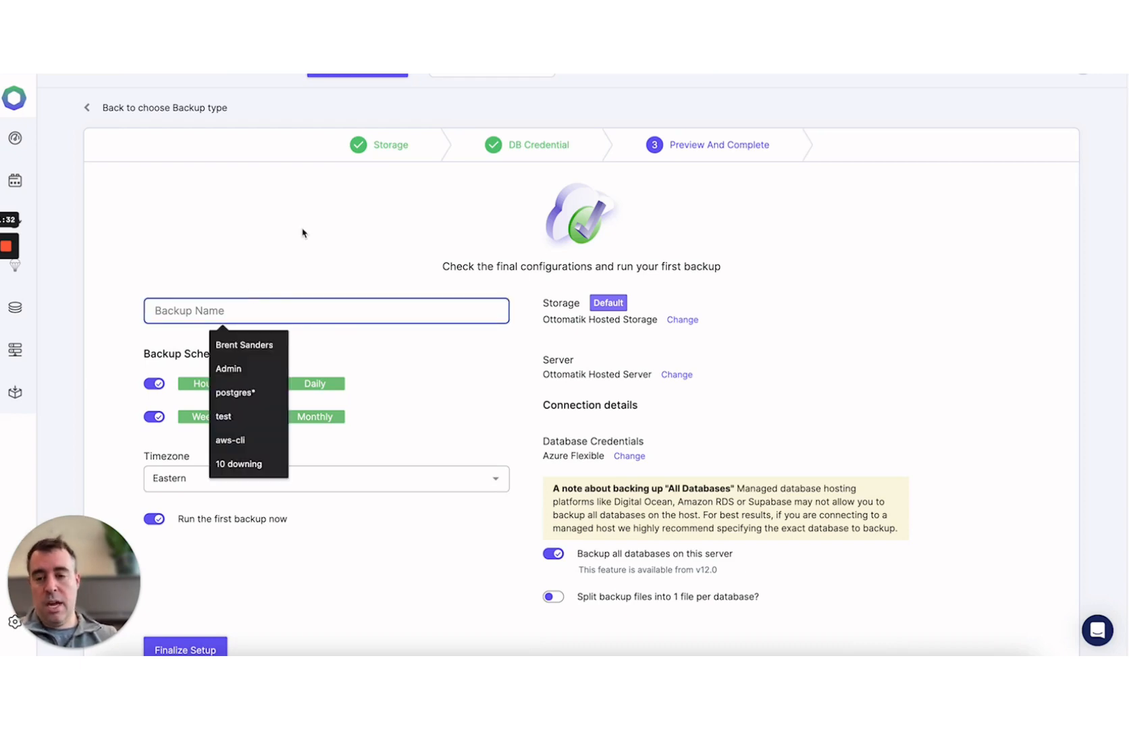
{"action": "type", "text": "Azure Backup Jobs"}
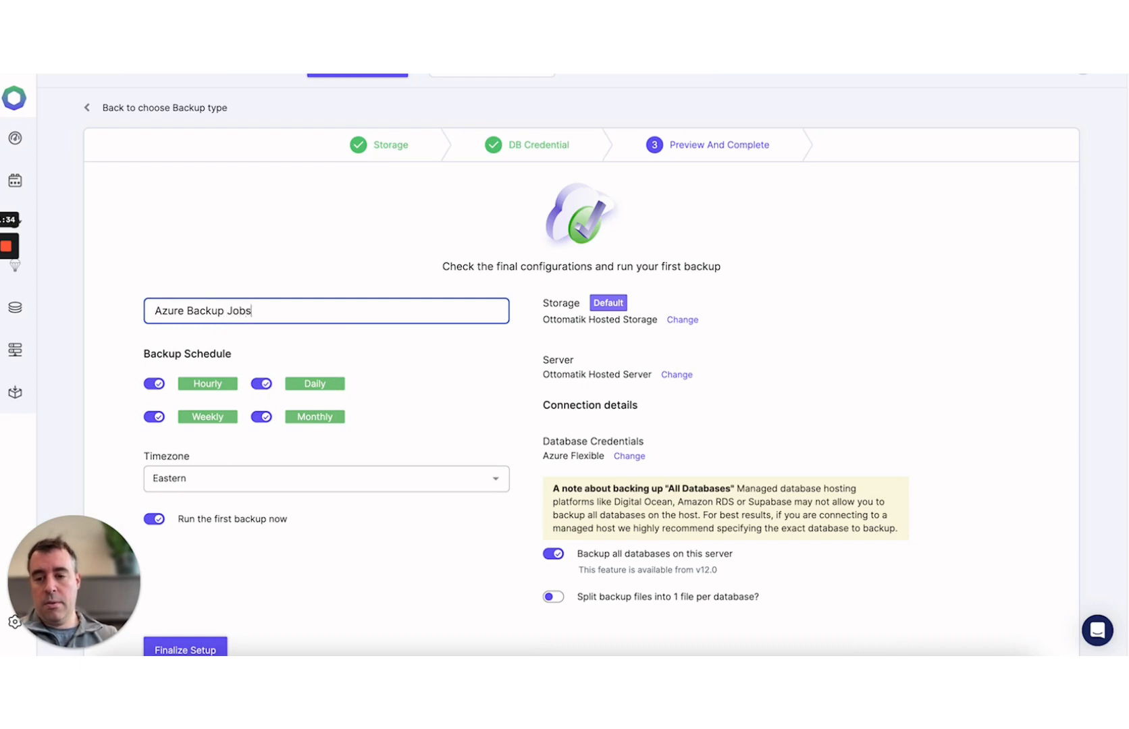
{"action": "scroll", "coordinate": [170, 289], "scroll_direction": "down", "scroll_amount": 1}
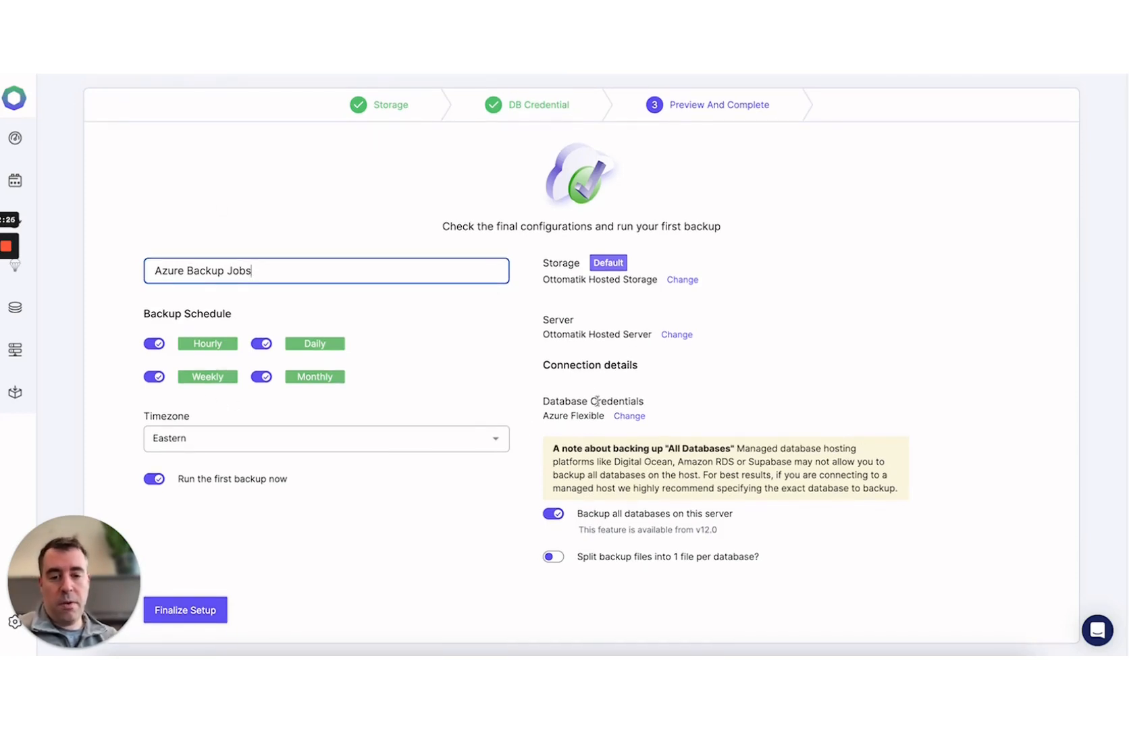
- Back up only the database 'mydb' instead of all databases
{"action": "left_click", "coordinate": [554, 514]}
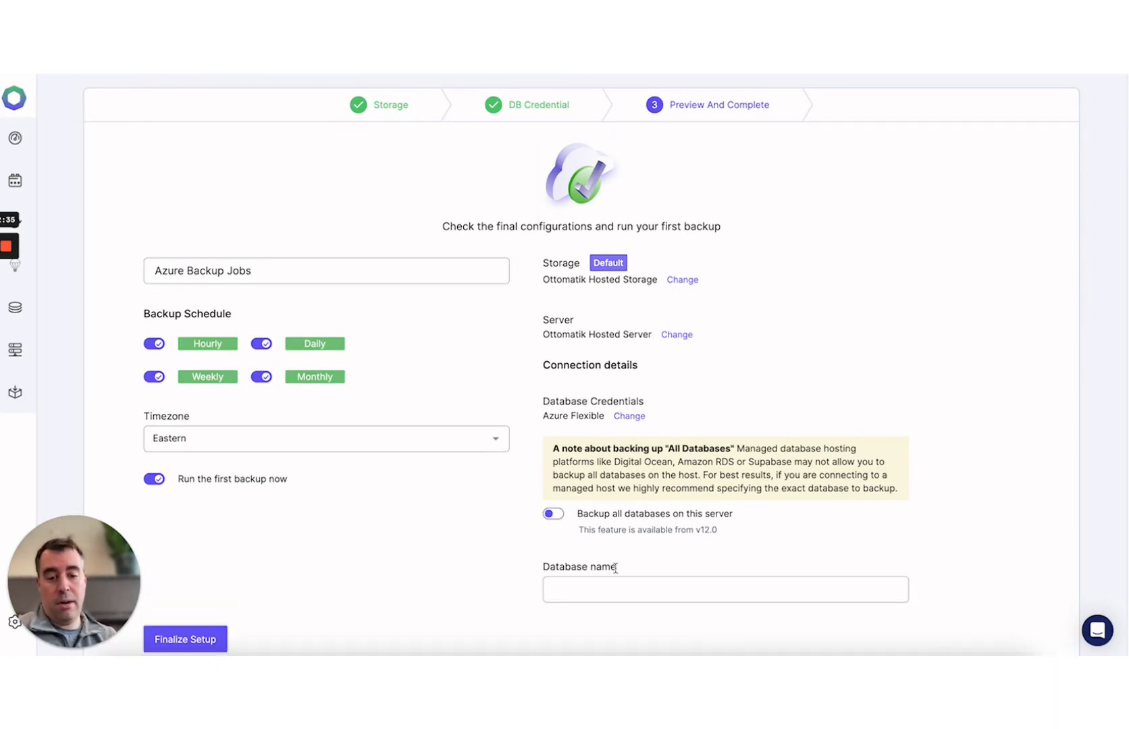
{"action": "left_click", "coordinate": [604, 585]}
{"action": "type", "text": "mydb"}
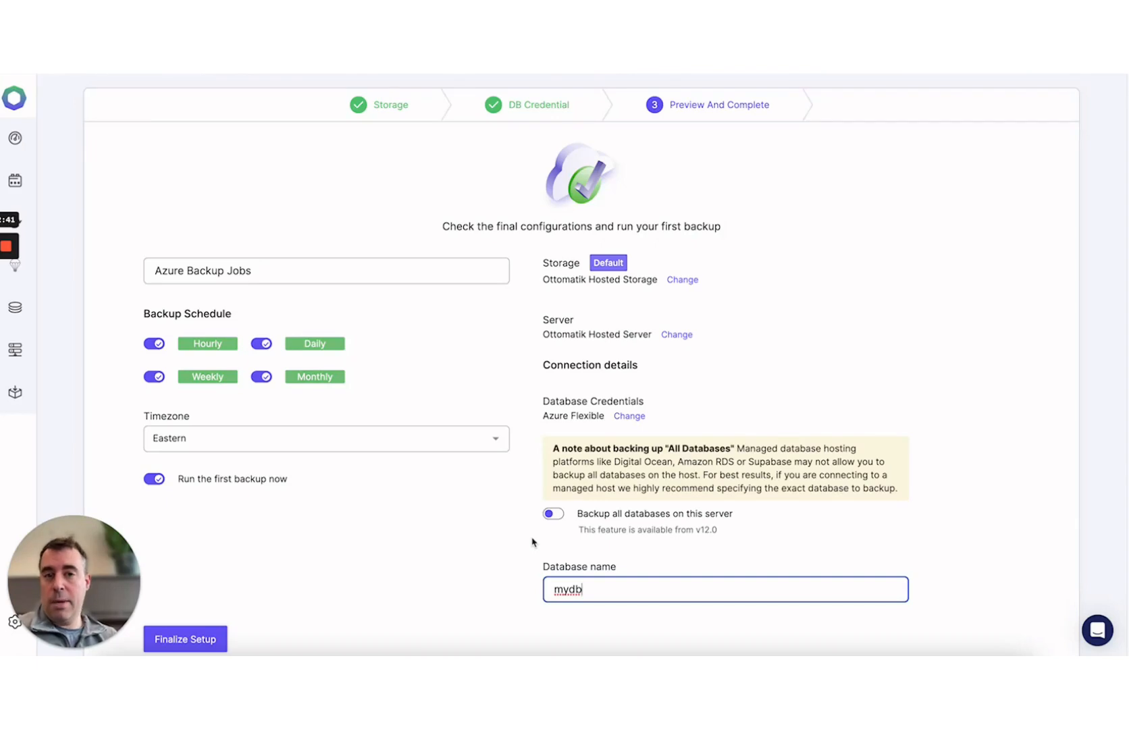
- Finalize the setup so the first backup runs now
{"action": "scroll", "coordinate": [532, 542], "scroll_direction": "down", "scroll_amount": 1}
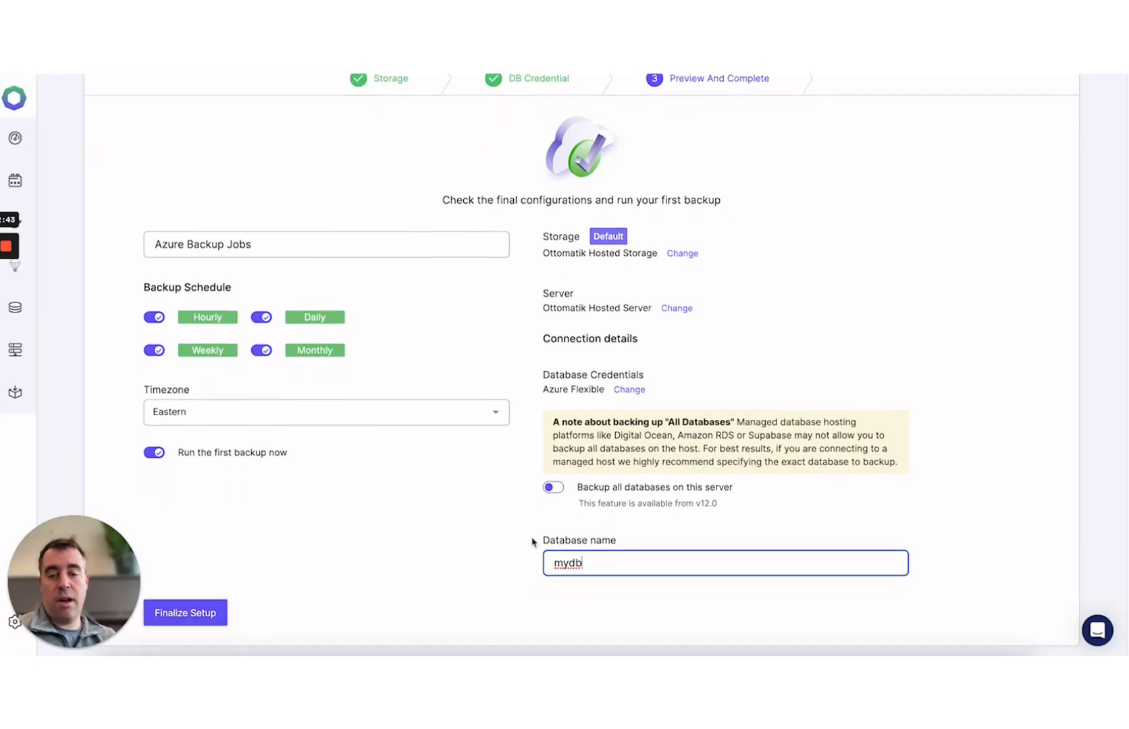
{"action": "scroll", "coordinate": [533, 542], "scroll_direction": "up", "scroll_amount": 2}
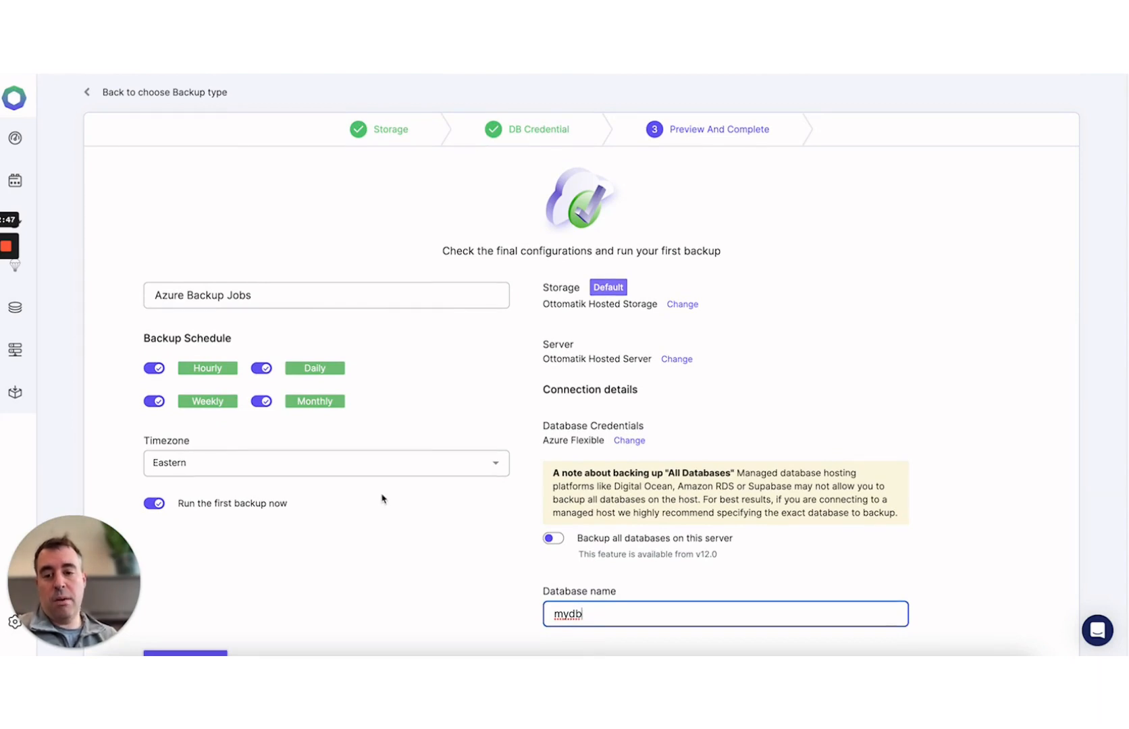
{"action": "scroll", "coordinate": [383, 496], "scroll_direction": "down", "scroll_amount": 1}
{"action": "left_click", "coordinate": [221, 599]}
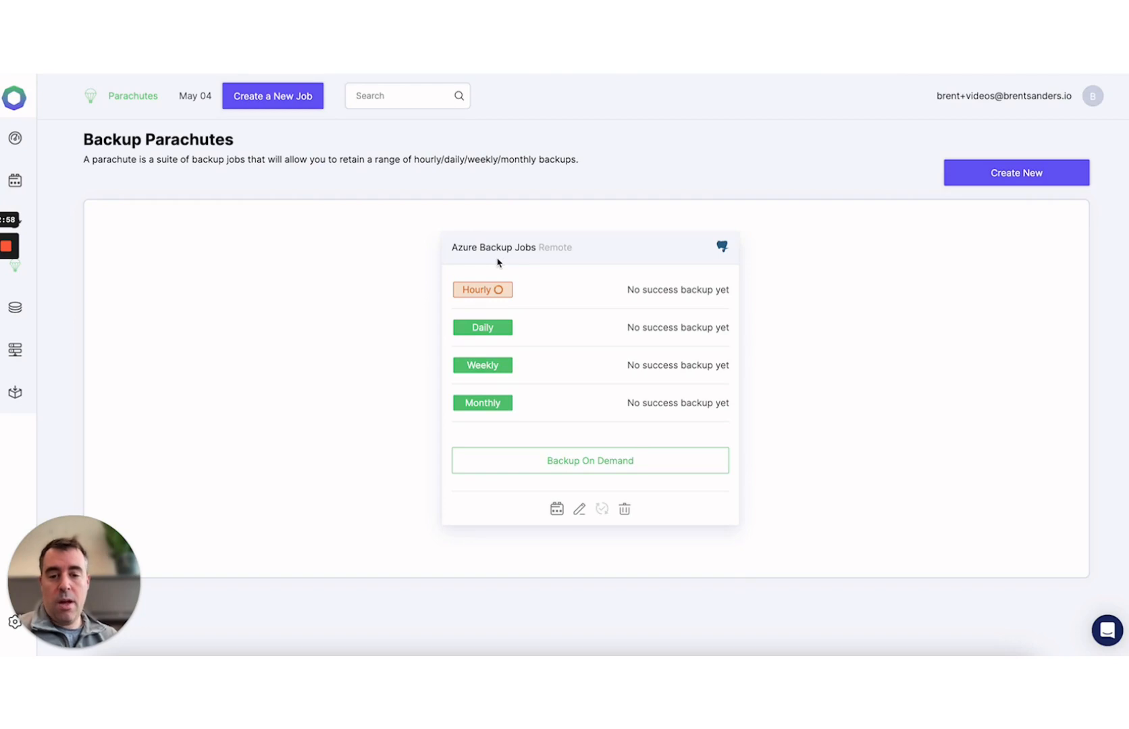
- Review the Hourly Azure Backup Jobs details from the Jobs list, then return to the list
{"action": "mouse_move", "coordinate": [495, 324]}
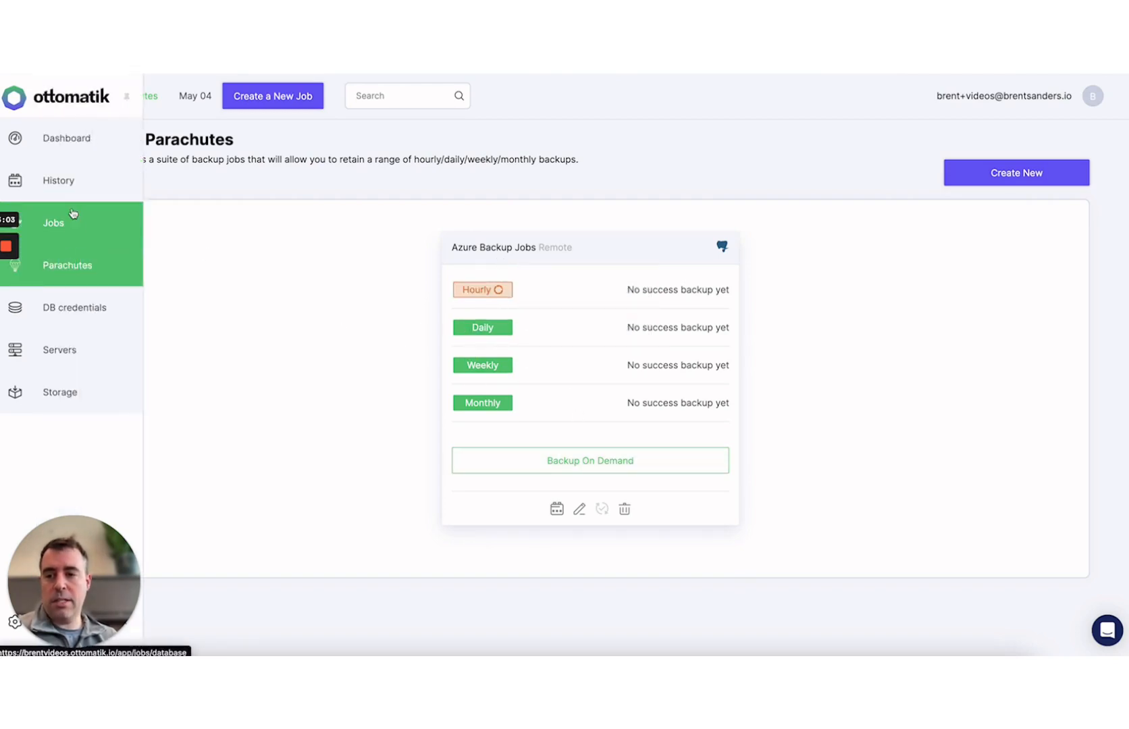
{"action": "left_click", "coordinate": [75, 221]}
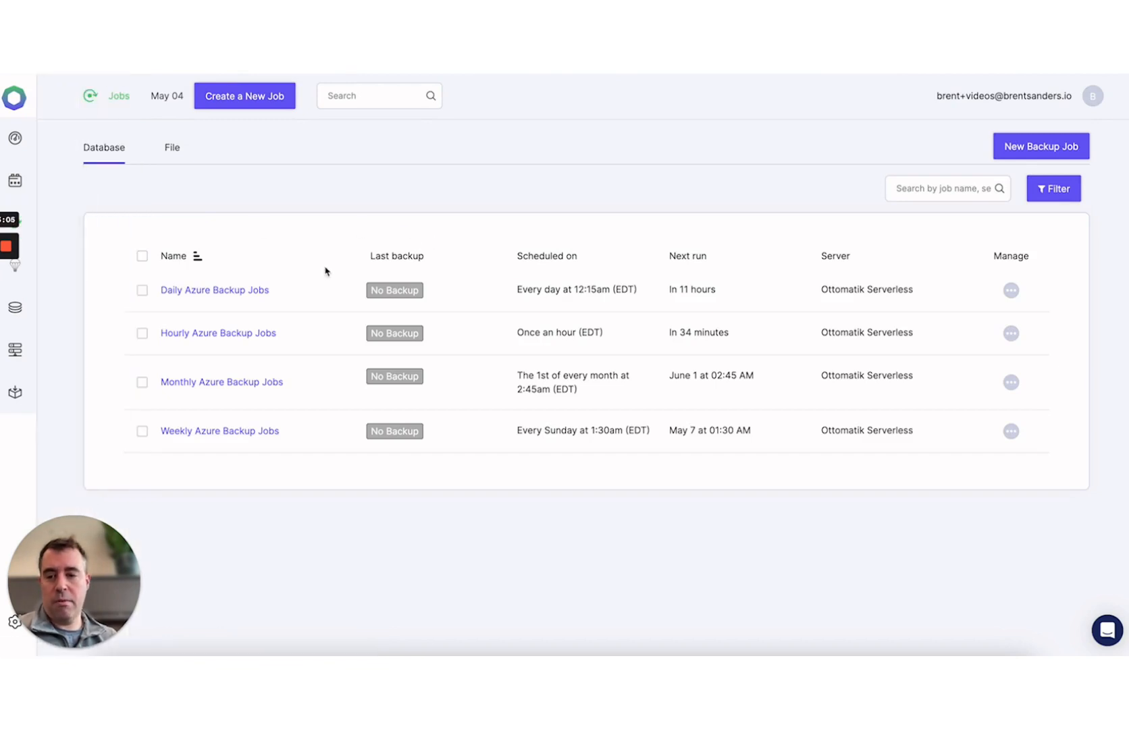
{"action": "left_click", "coordinate": [234, 332]}
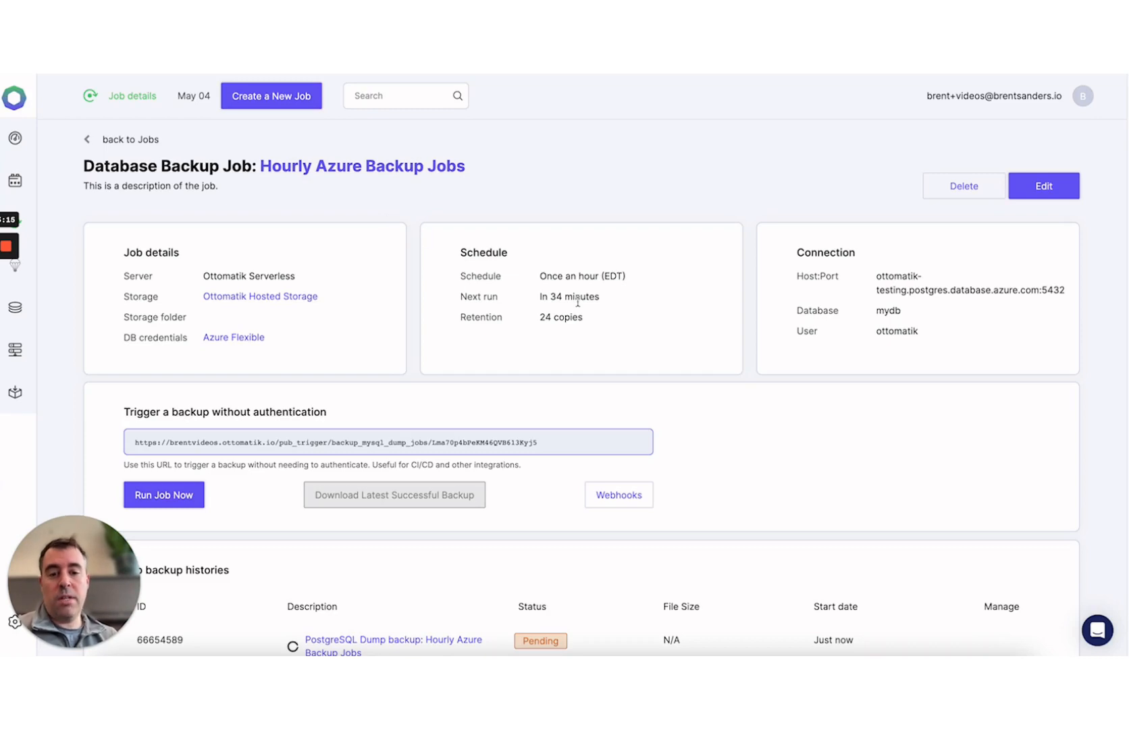
{"action": "left_click", "coordinate": [131, 143]}
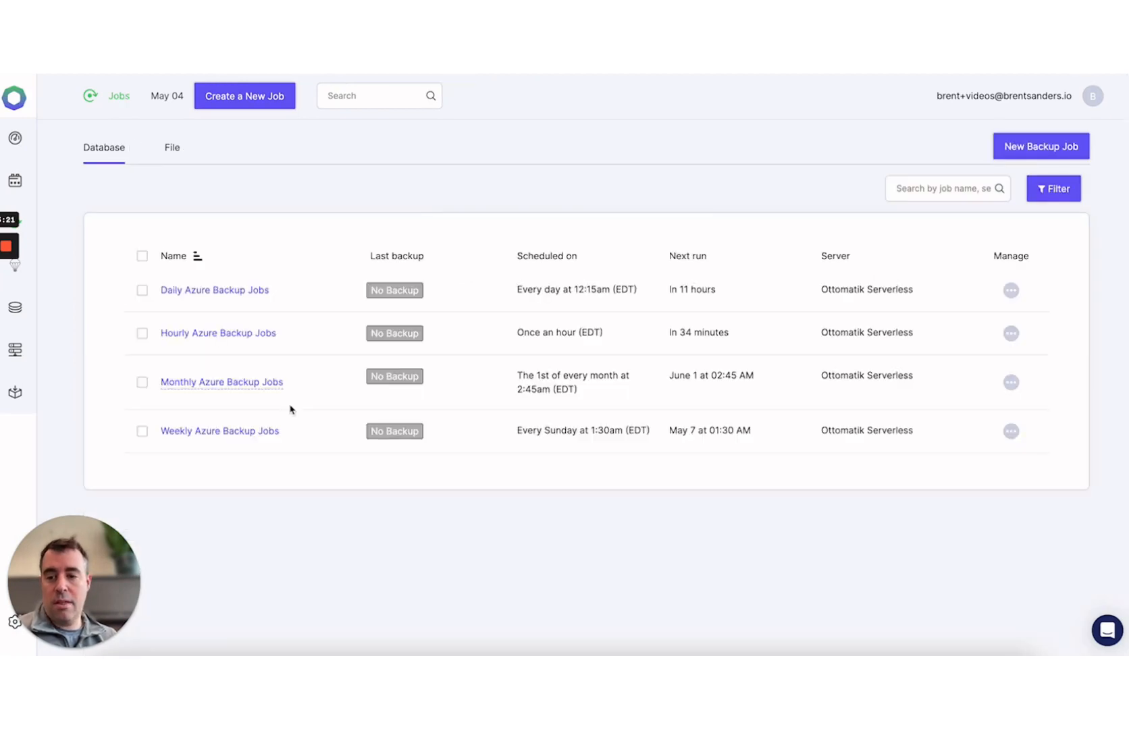
{"action": "left_click", "coordinate": [231, 293]}
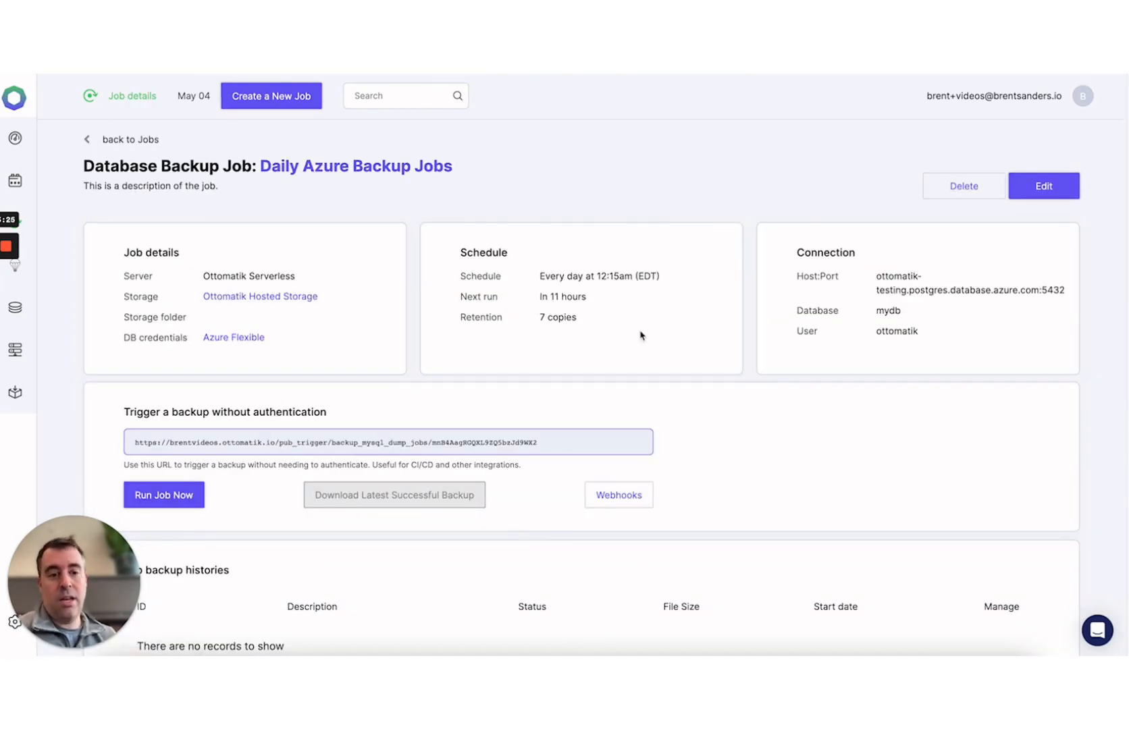
{"action": "left_click", "coordinate": [119, 140]}
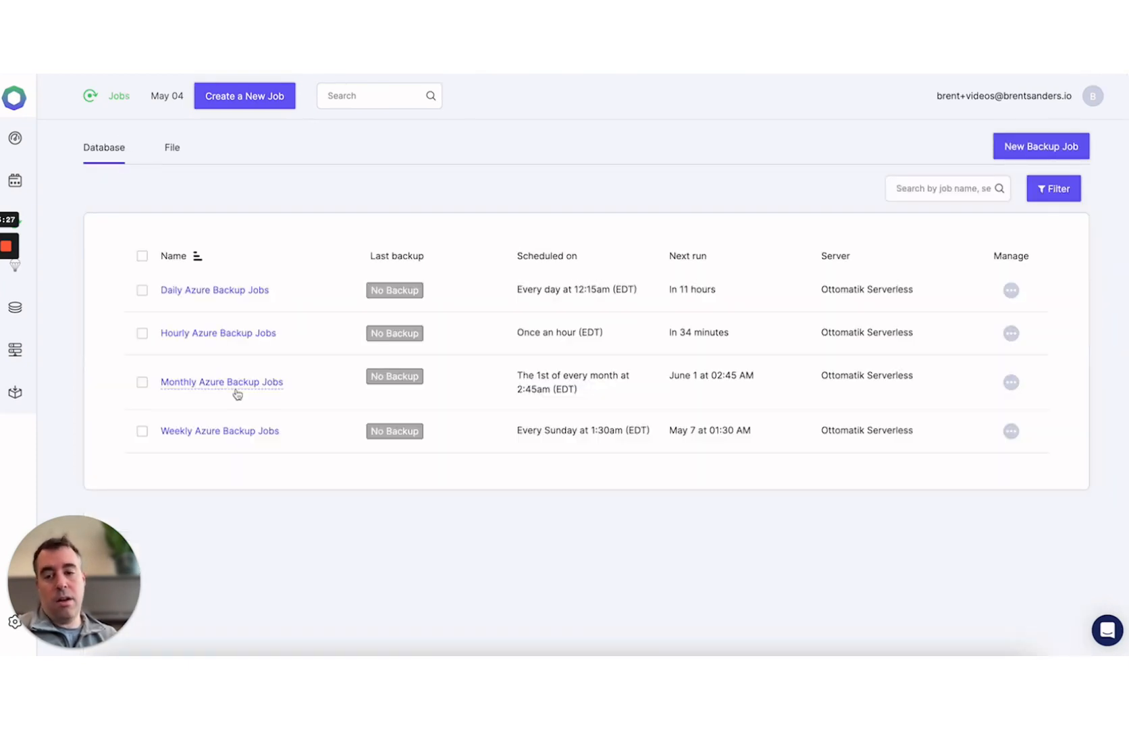
{"action": "left_click", "coordinate": [230, 437]}
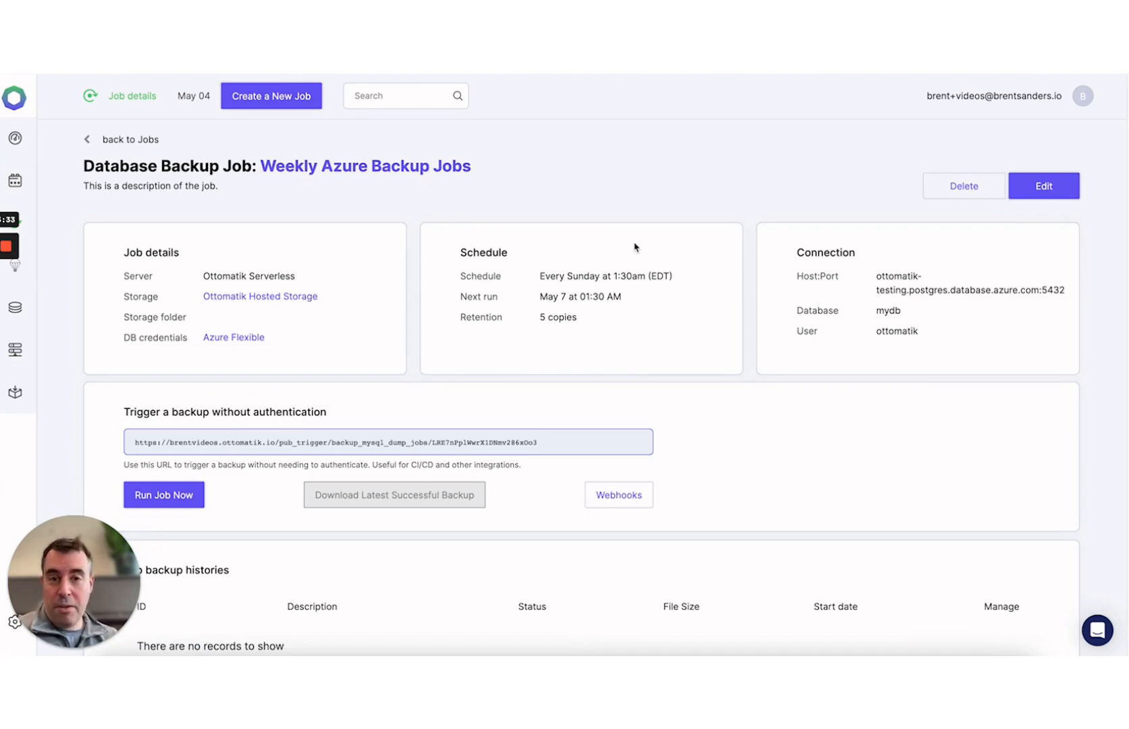
{"action": "left_click", "coordinate": [92, 140]}
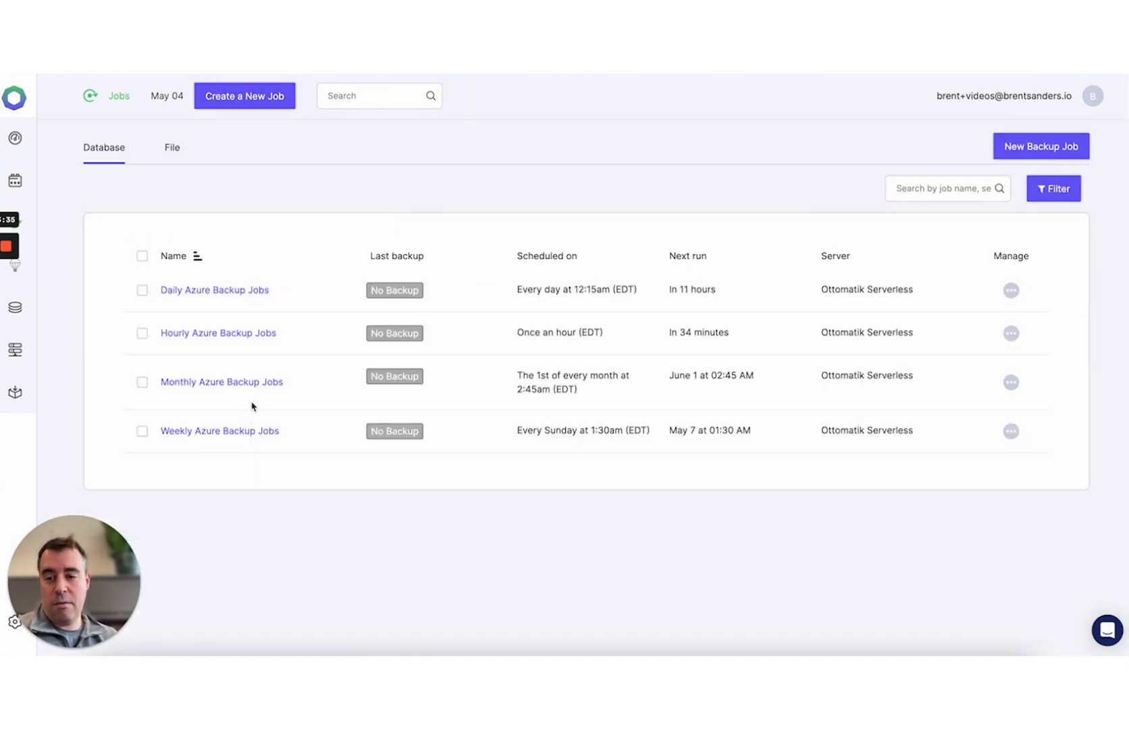
{"action": "left_click", "coordinate": [250, 387]}
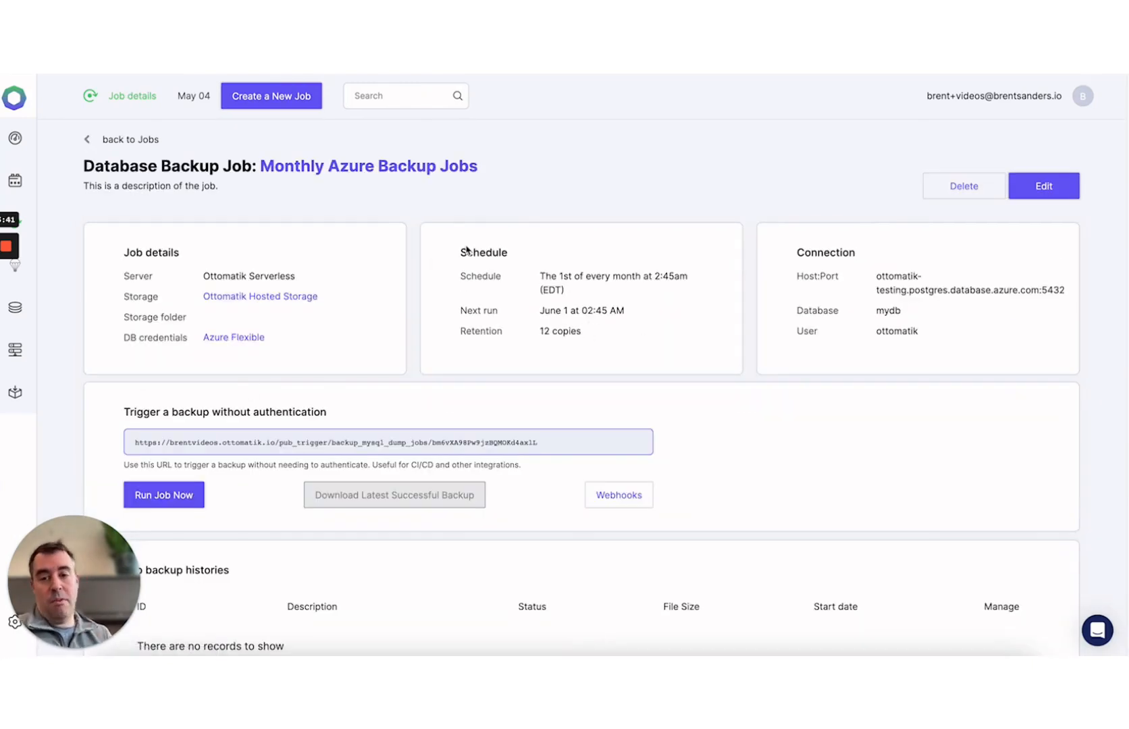
{"action": "left_click", "coordinate": [108, 141]}
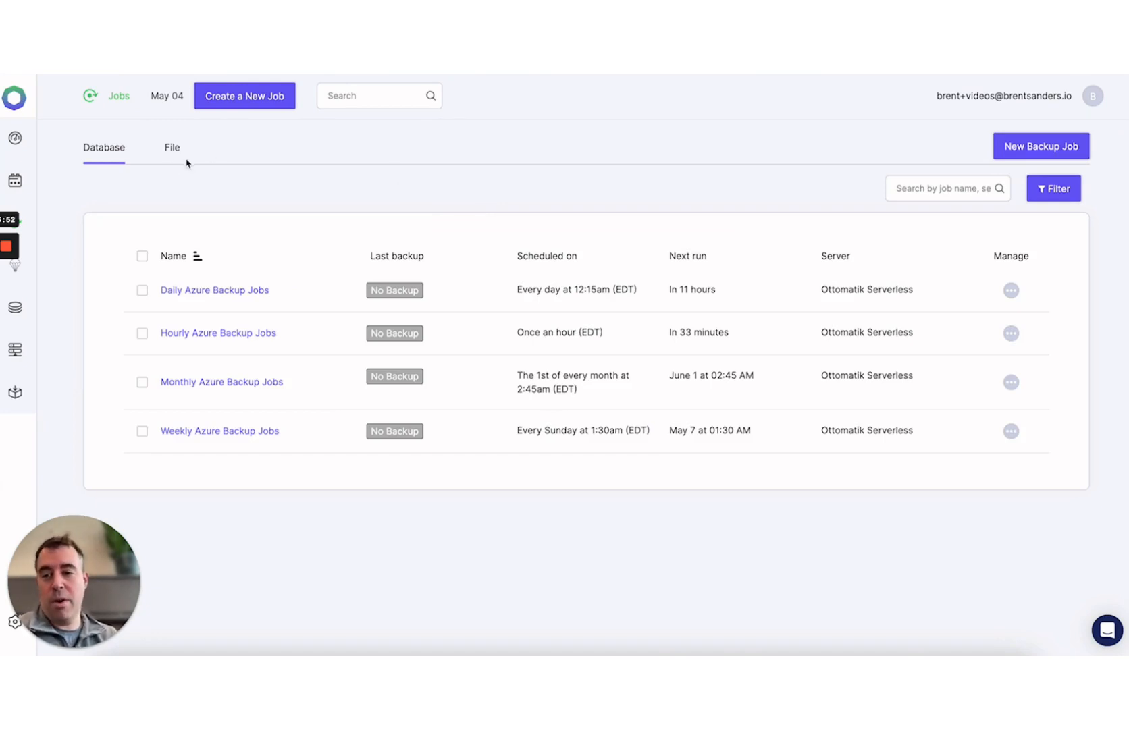
- Open the PostgreSQL Dump backup record for Hourly Azure Backup Jobs from History
{"action": "left_click", "coordinate": [39, 182]}
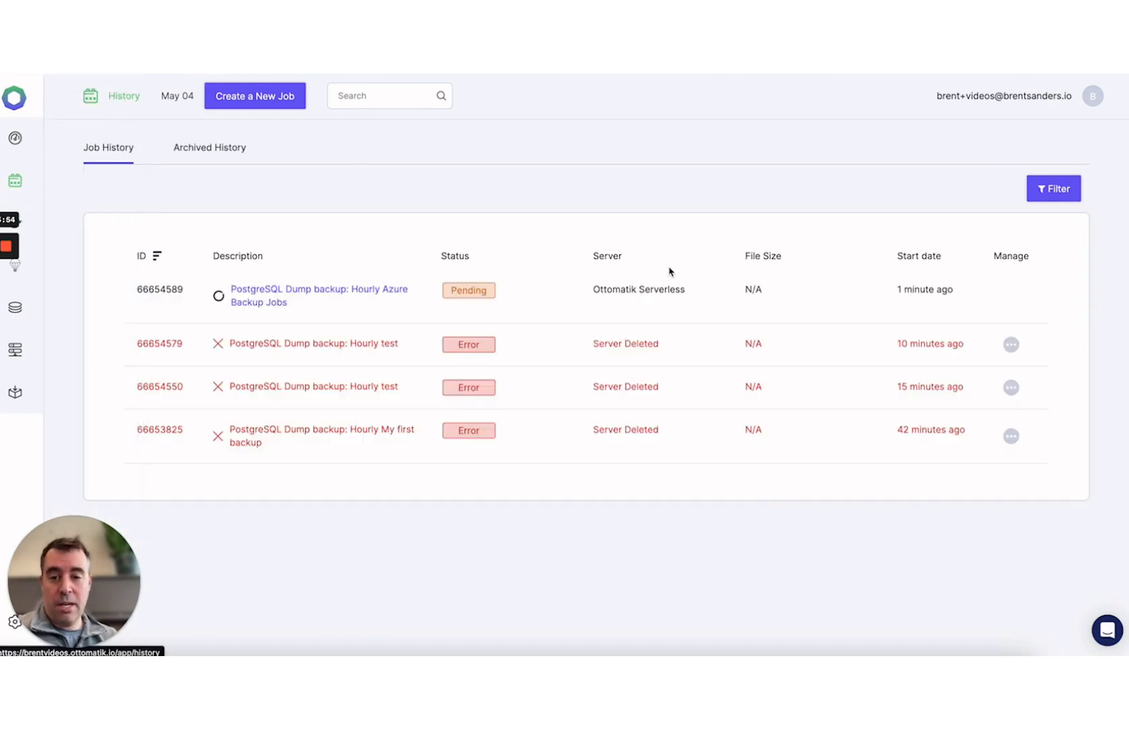
{"action": "left_click", "coordinate": [298, 287]}
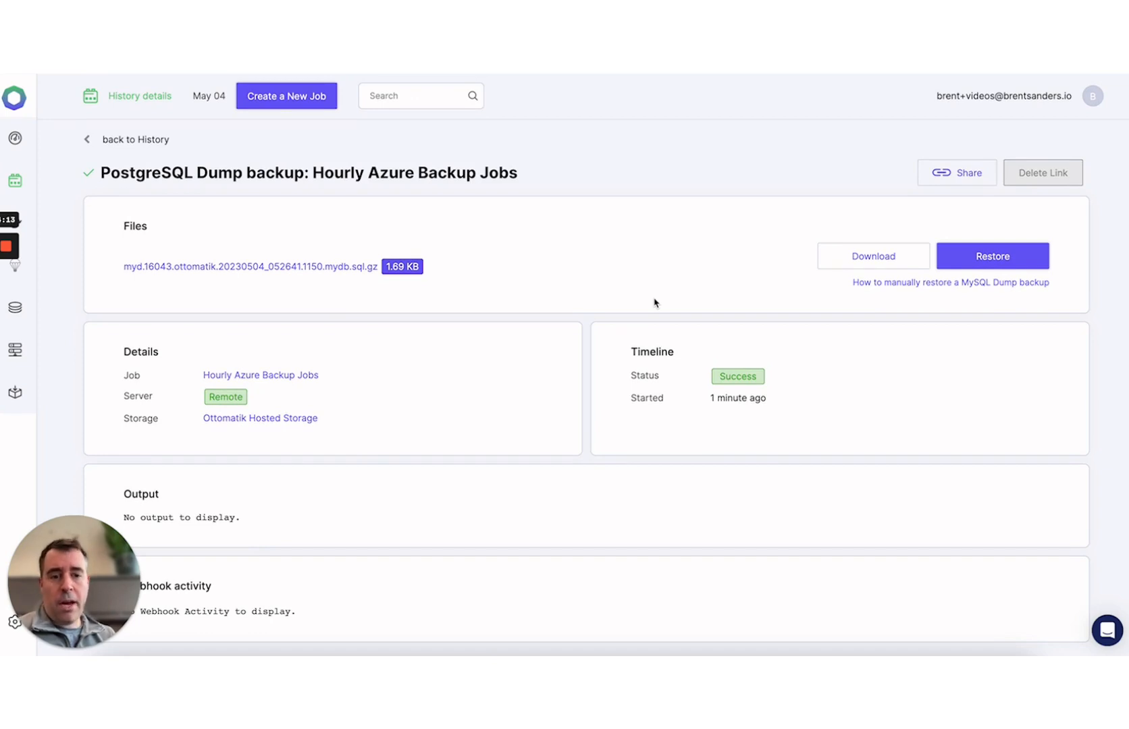
- Generate a shareable link for the mydb.sql.gz backup file
{"action": "left_click", "coordinate": [947, 182]}
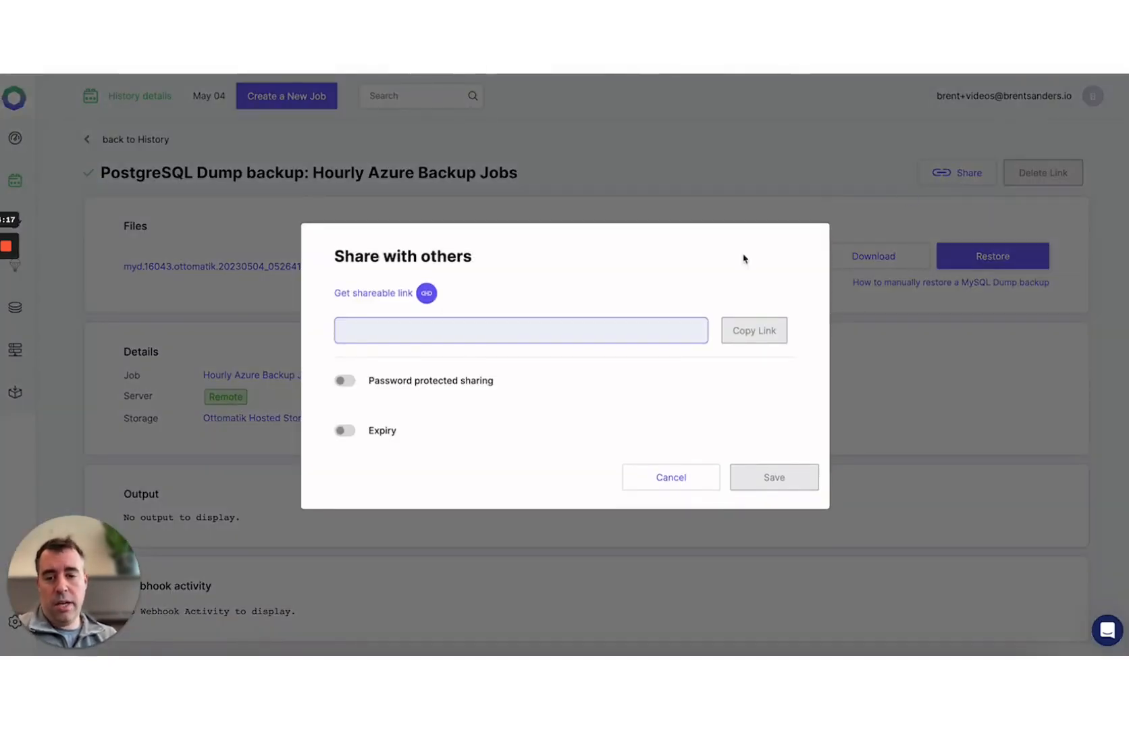
{"action": "left_click", "coordinate": [425, 294]}
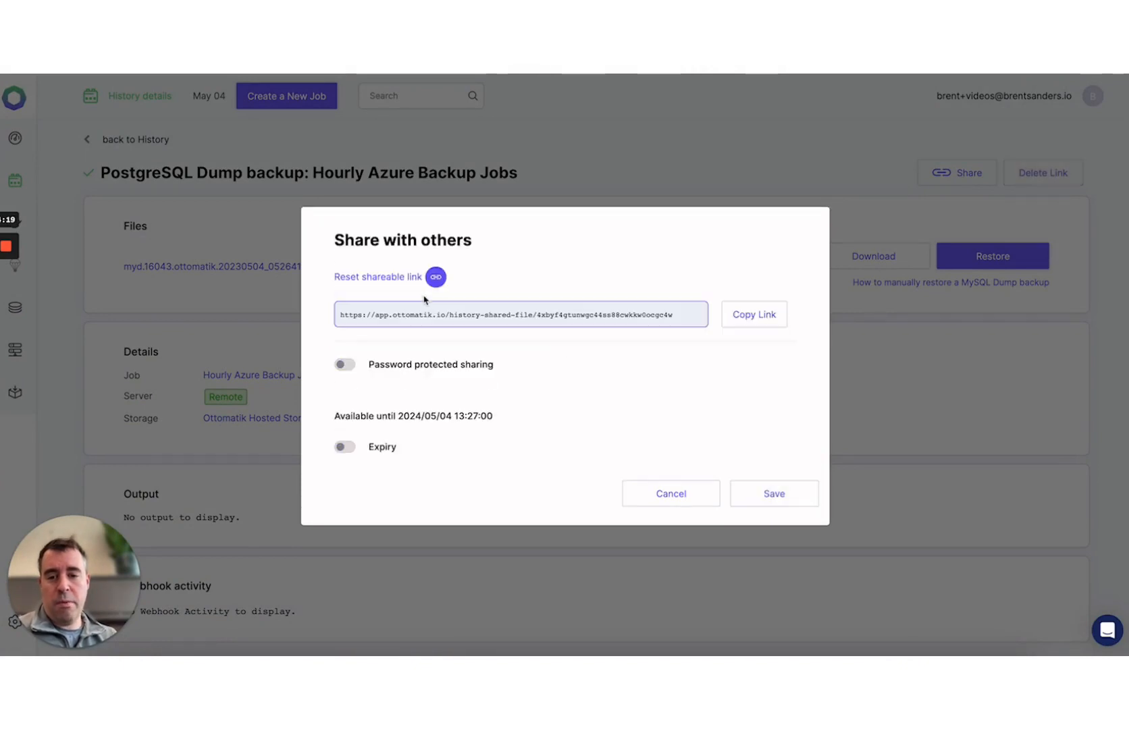
- Try the password and expiry options for the link, then close the share dialog
{"action": "left_click", "coordinate": [345, 365]}
{"action": "left_click", "coordinate": [355, 343]}
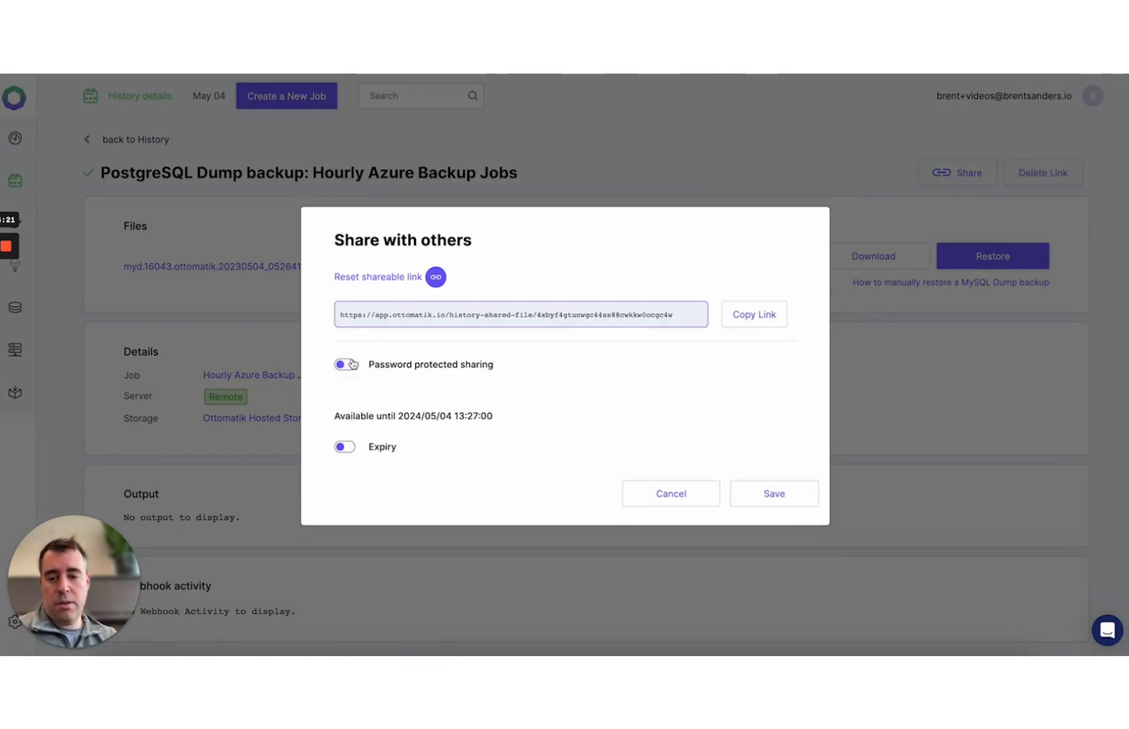
{"action": "left_click", "coordinate": [346, 447]}
{"action": "left_click", "coordinate": [432, 470]}
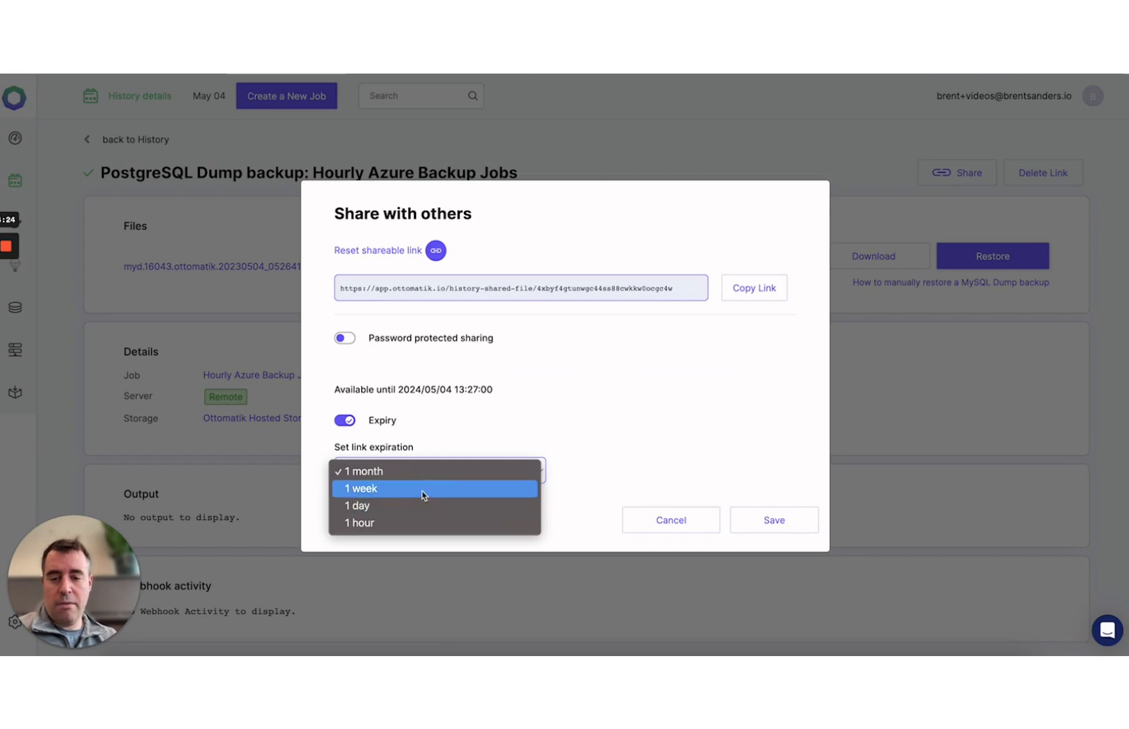
{"action": "left_click", "coordinate": [673, 524]}
{"action": "left_click", "coordinate": [676, 525]}
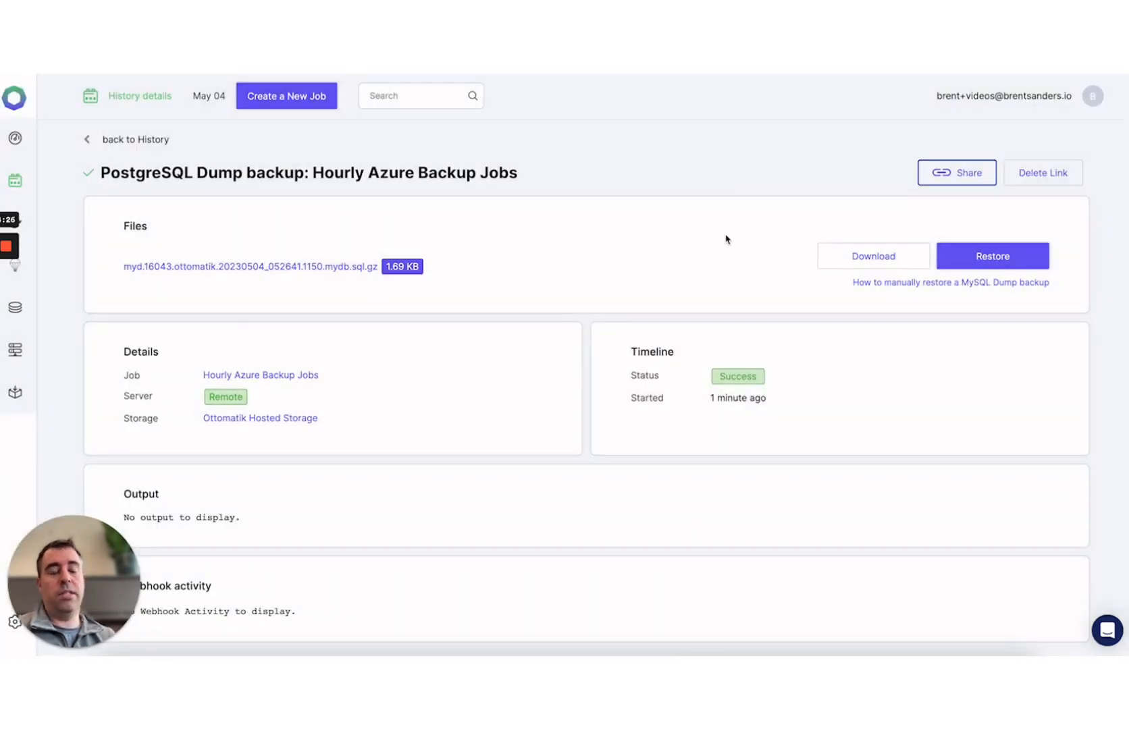